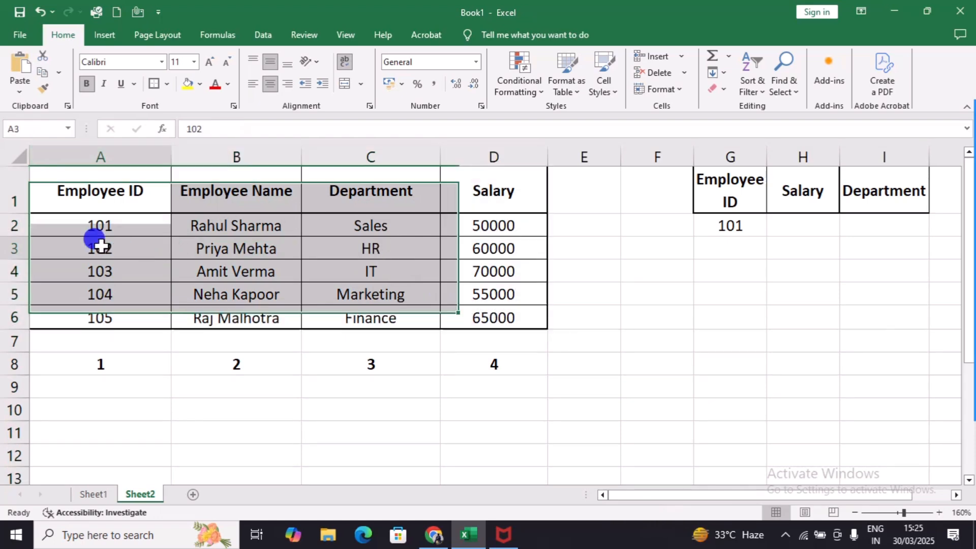
drag(98, 244, 381, 249)
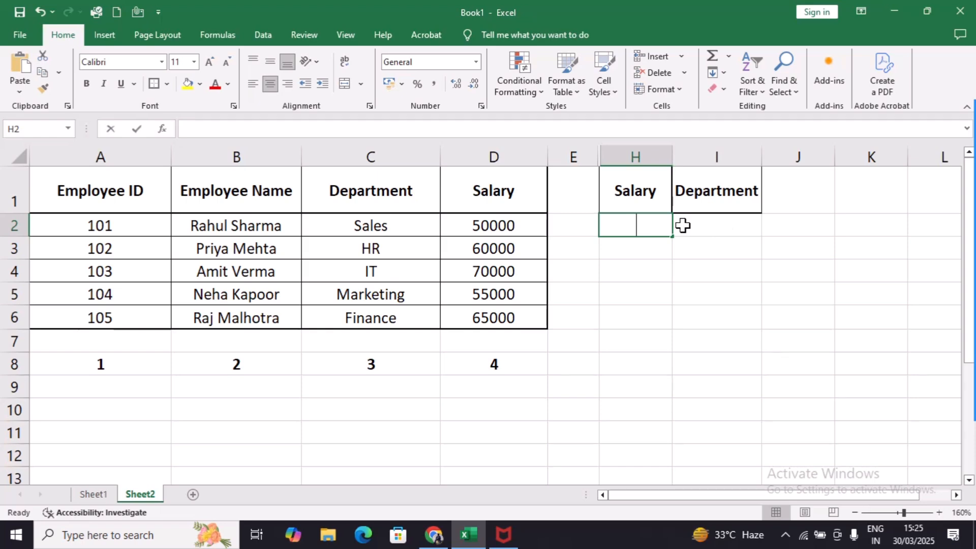
text(=vlok)
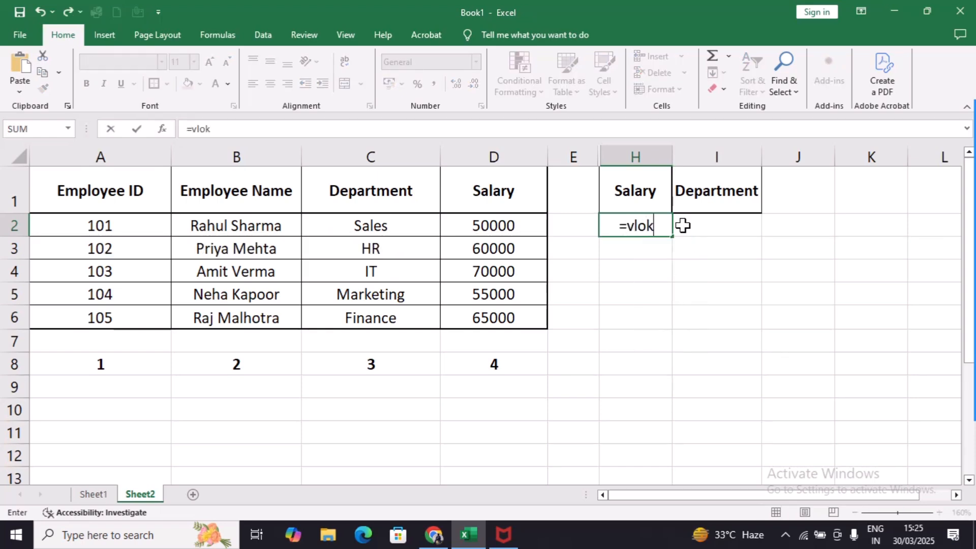
key(BackSpace)
text(o)
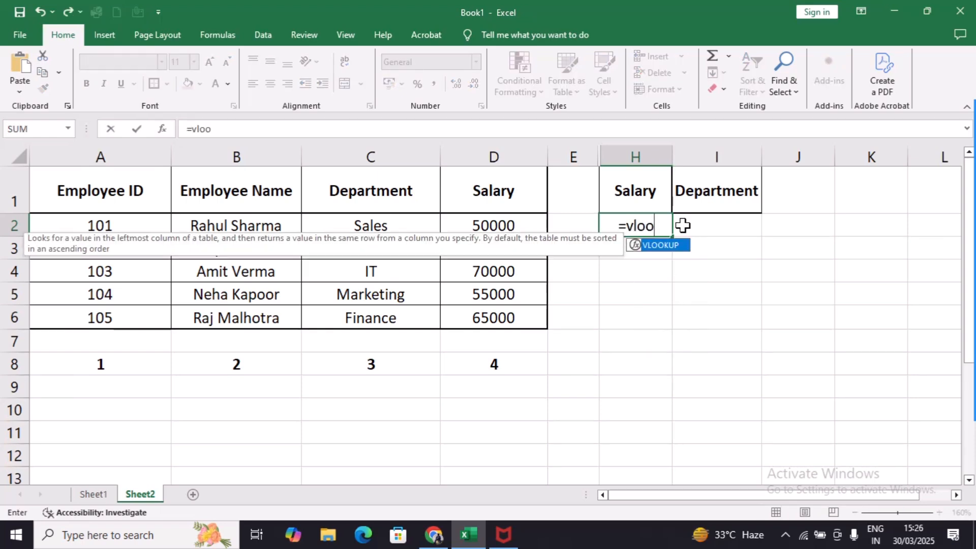
key(Tab)
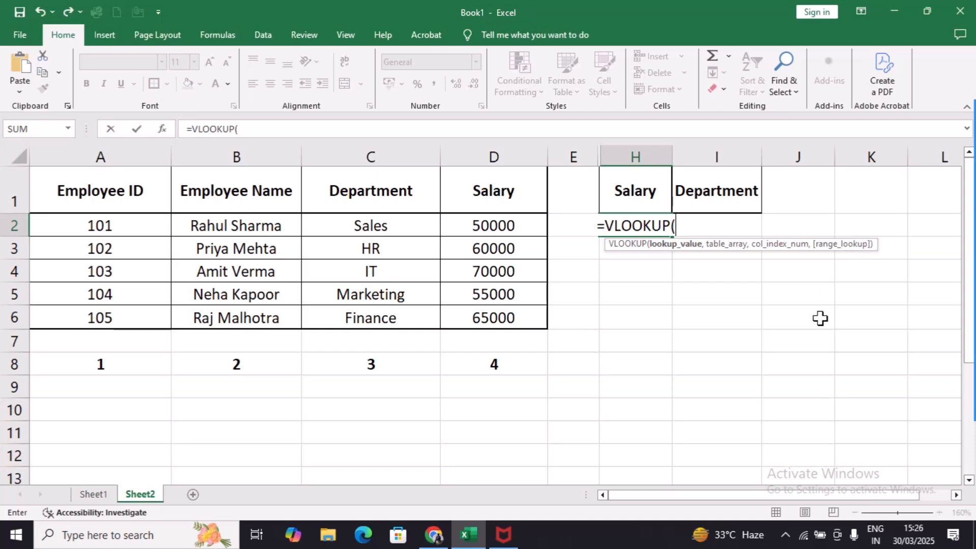
key(Escape)
key(ctrl+z)
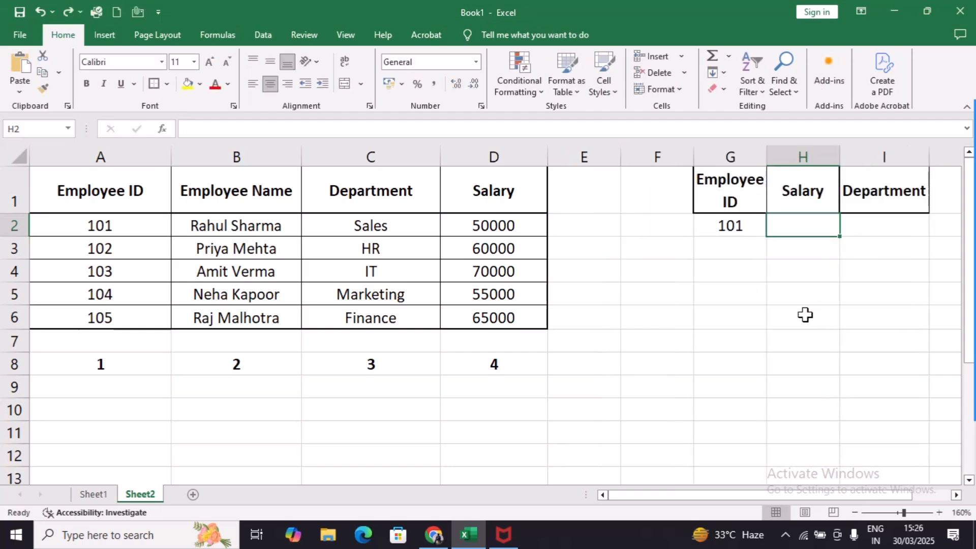
Step: Widen the Salary column H to roughly two and a half times its width to make room for a formula
scroll(807, 312, down, 1)
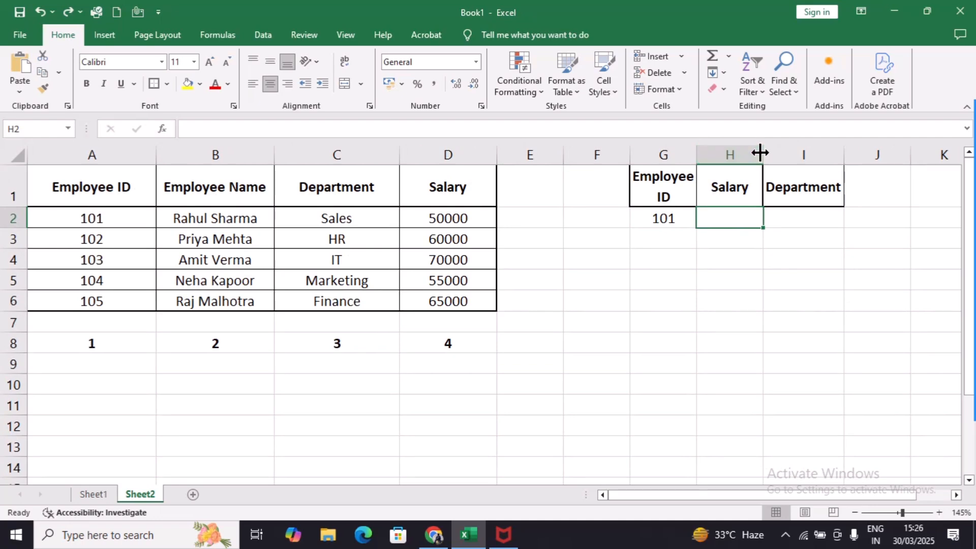
drag(757, 152, 867, 155)
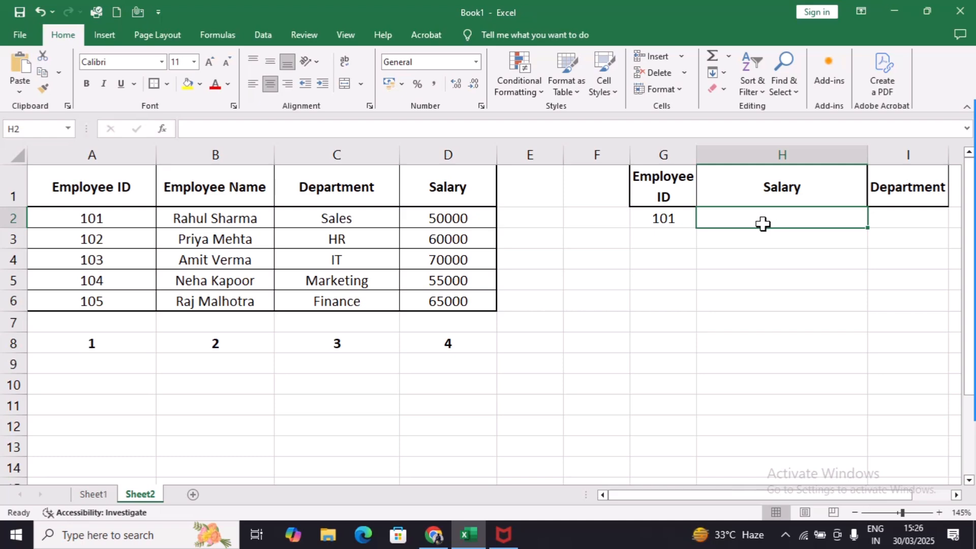
click(657, 216)
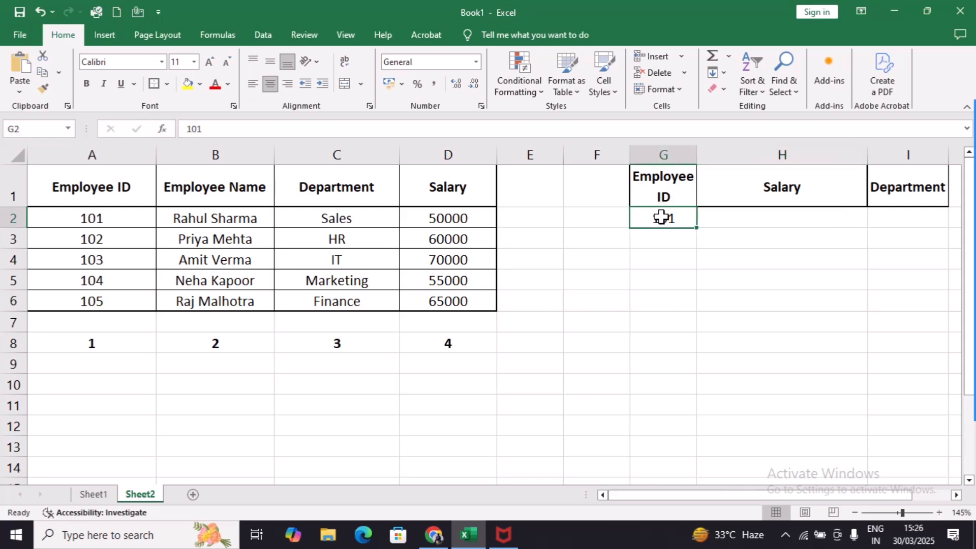
click(647, 216)
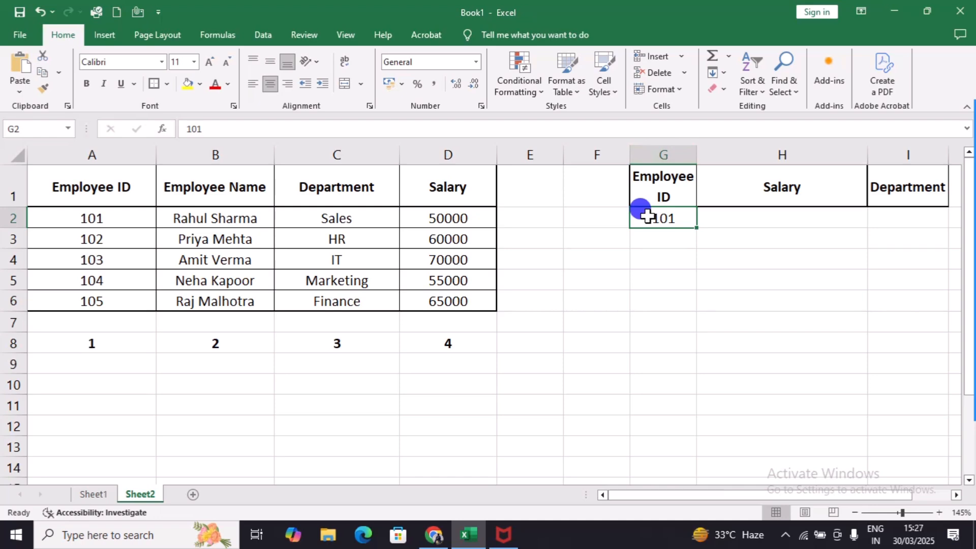
Step: Enter =VLOOKUP(G2,A1:D6,4,FALSE) in H2 to return the salary for the Employee ID in G2
click(743, 224)
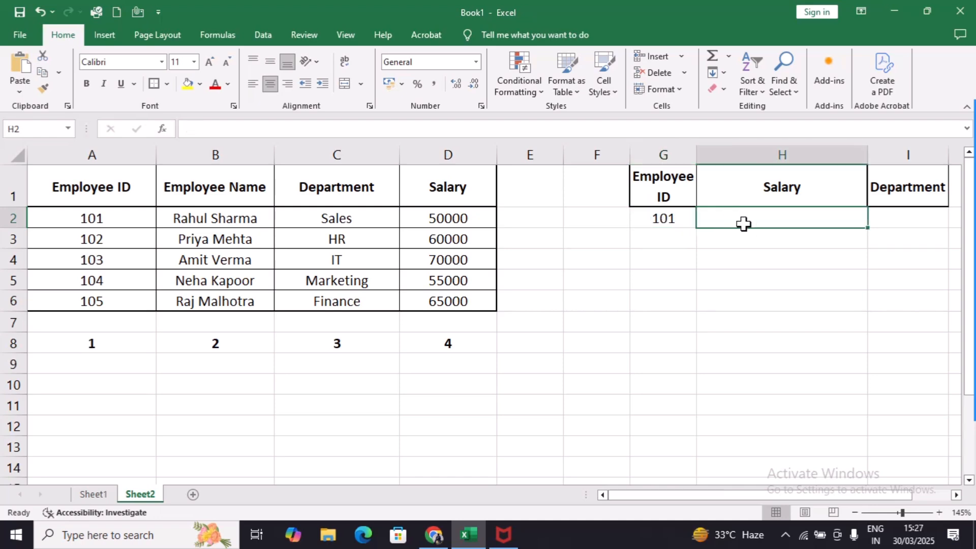
text(=vlo)
key(Tab)
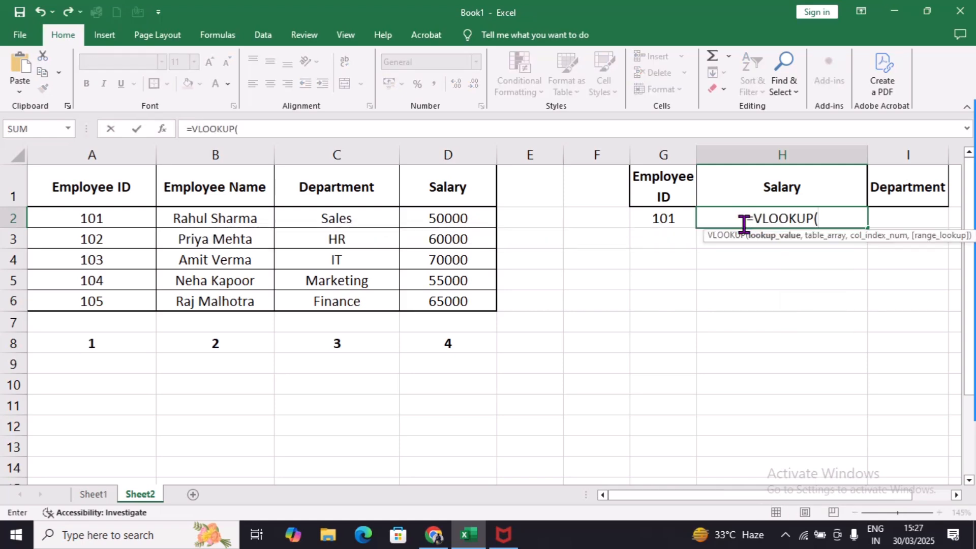
click(663, 218)
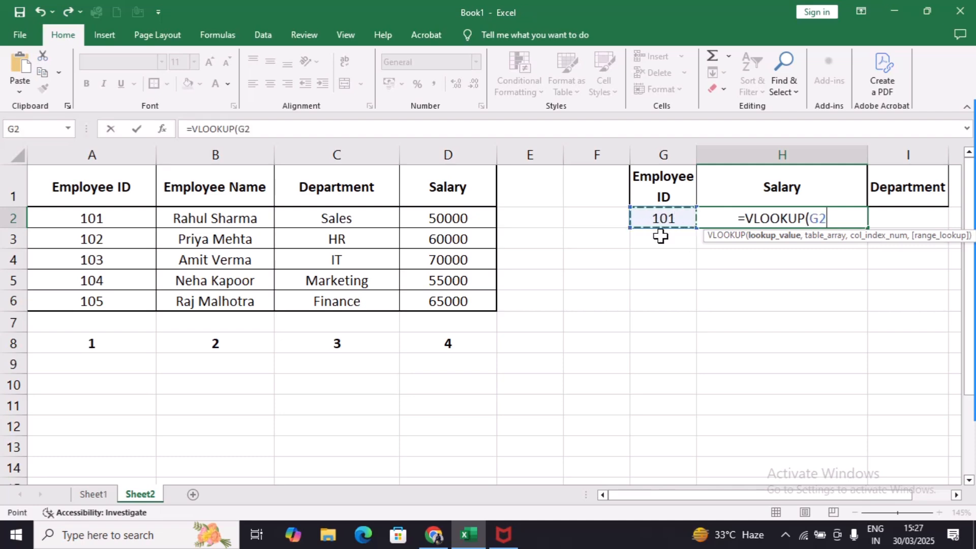
text(,)
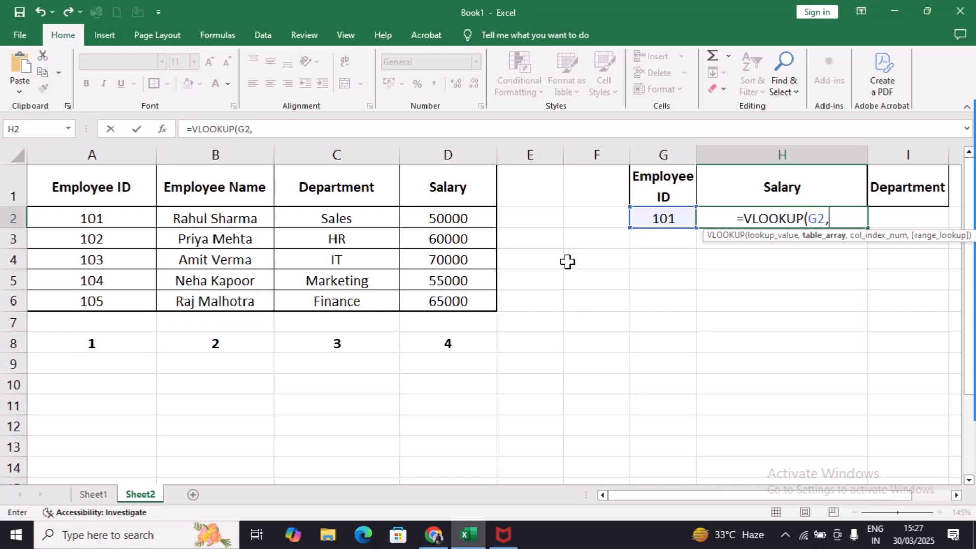
drag(77, 203, 456, 292)
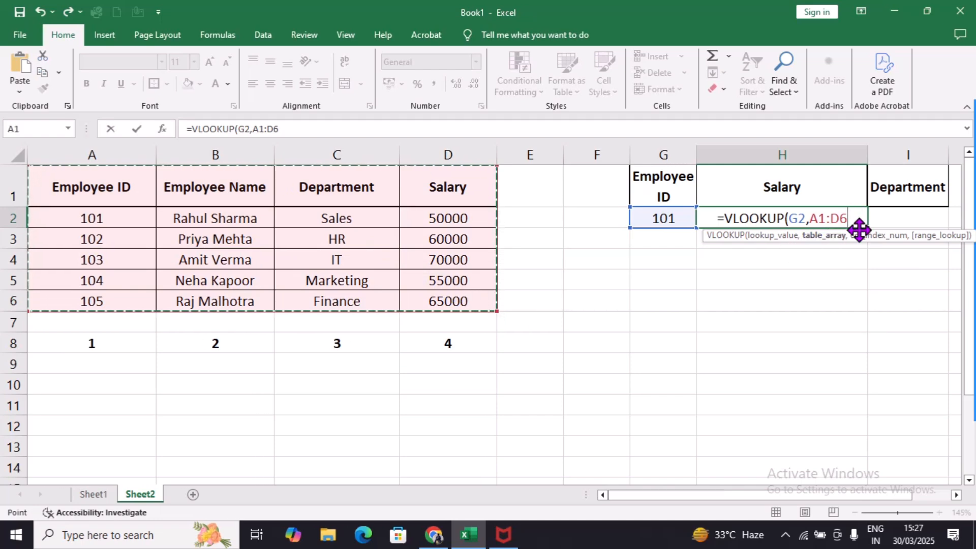
text(,)
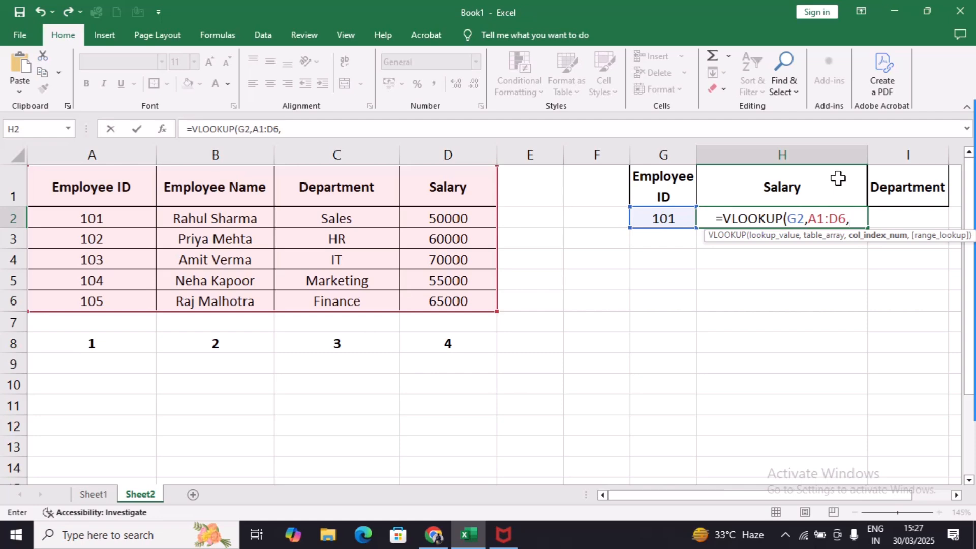
text(4,)
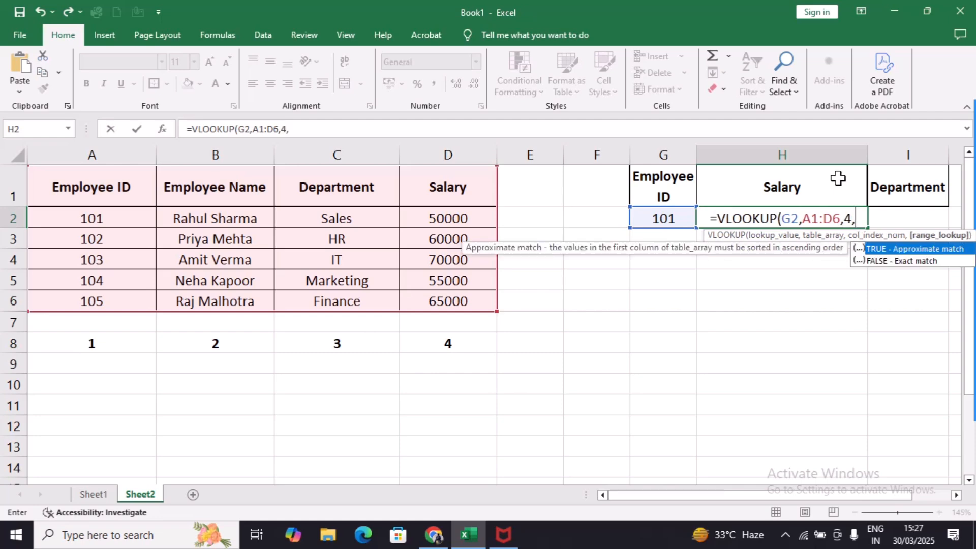
text(false)
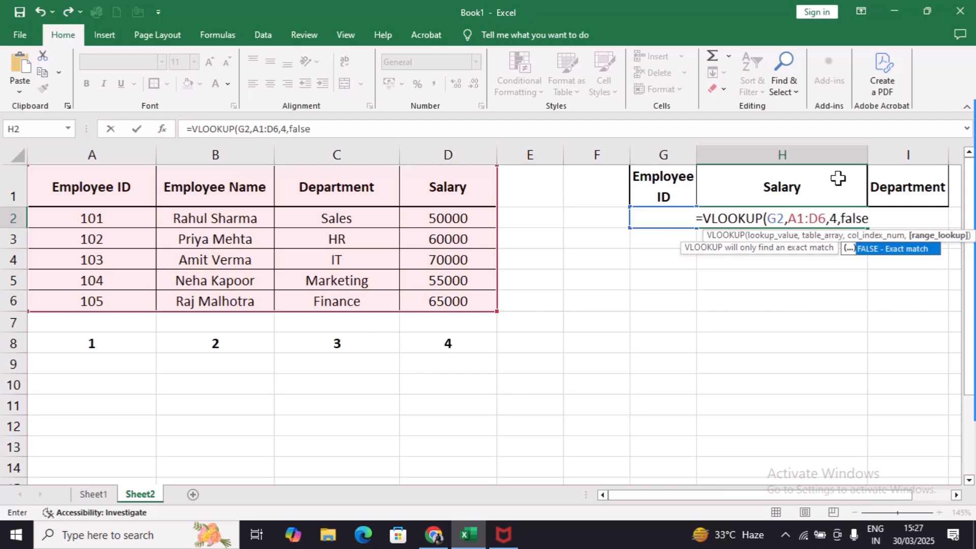
text())
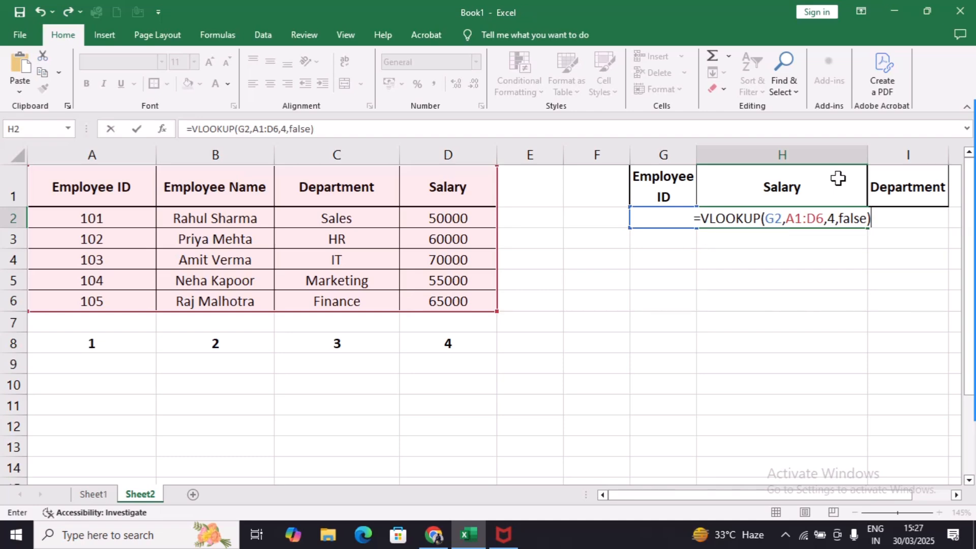
key(Return)
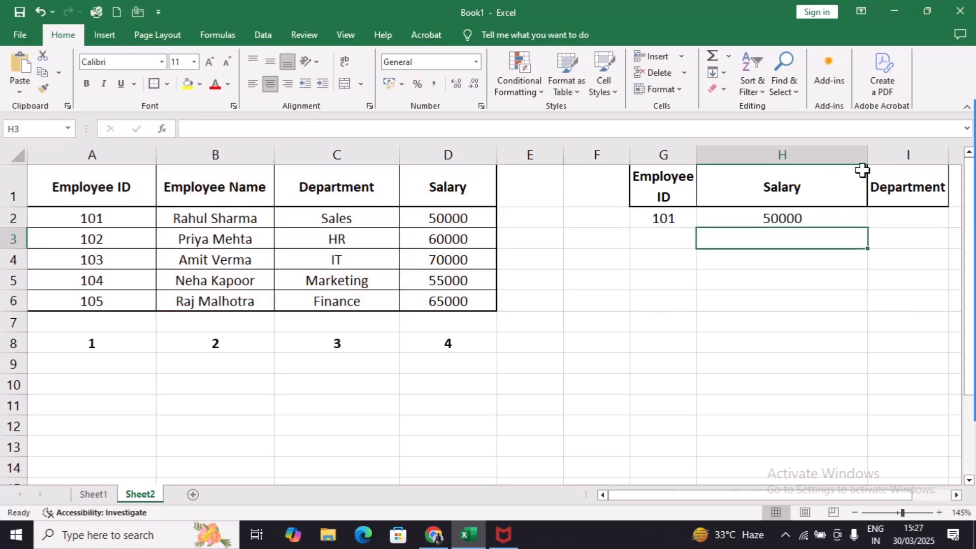
Step: Change the lookup Employee ID in G2 to the ID listed in A4, and select A4:D4 to compare the salary
click(649, 218)
click(749, 220)
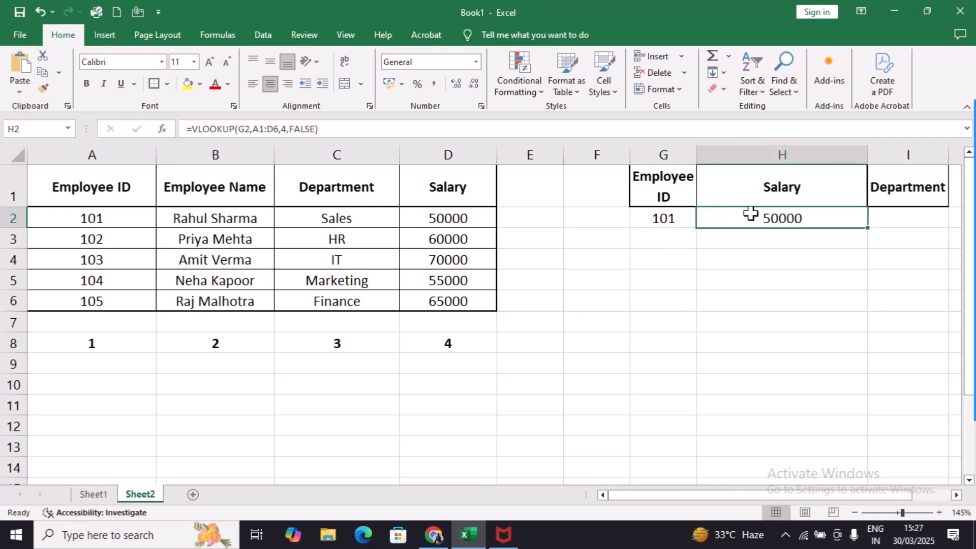
click(659, 224)
click(665, 237)
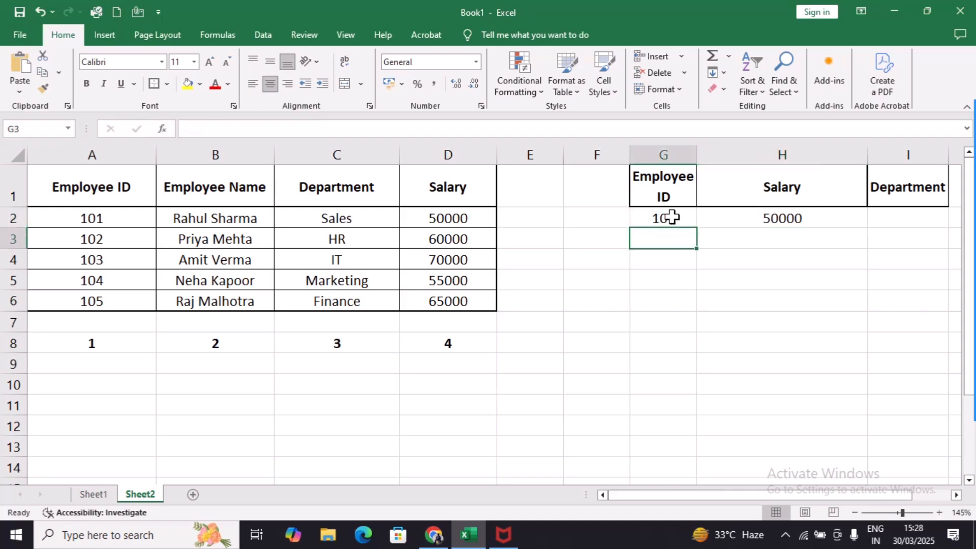
click(672, 218)
text(103)
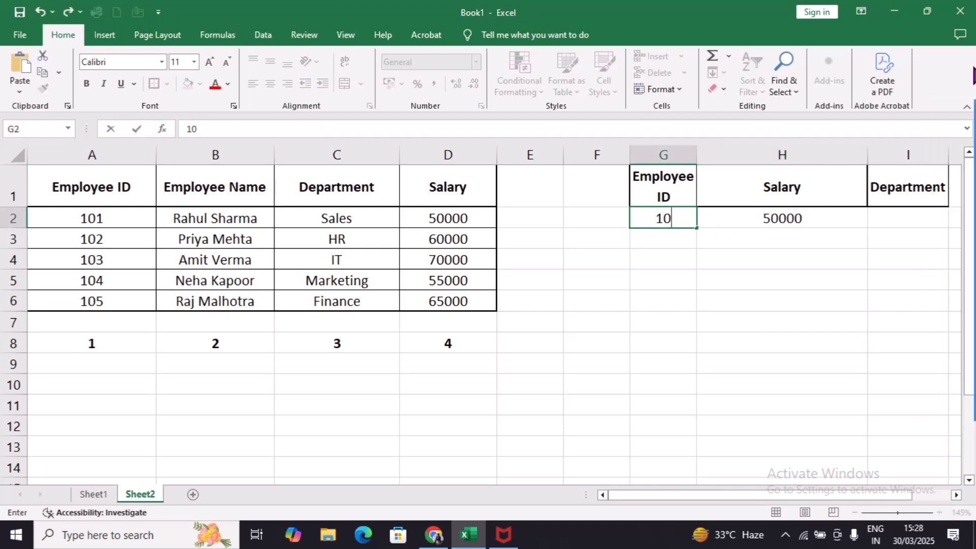
key(Return)
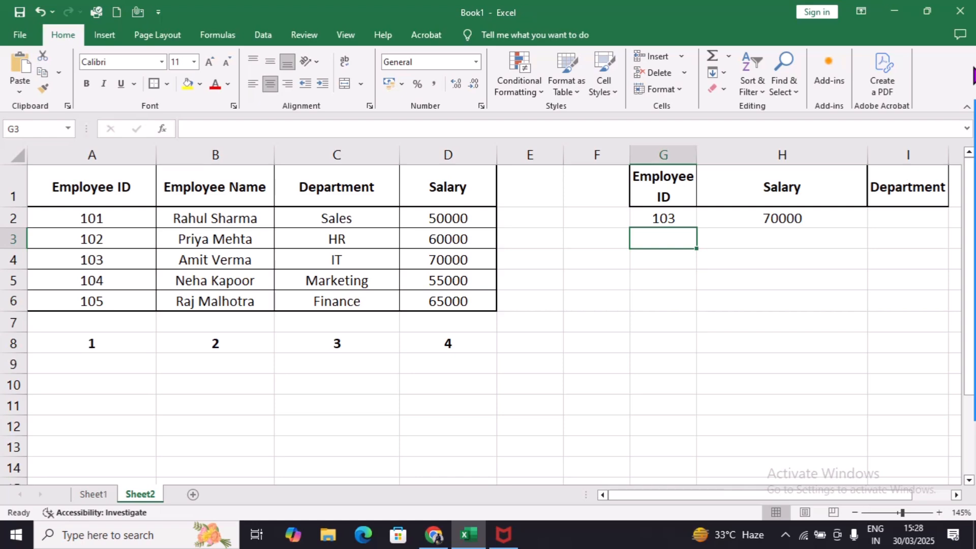
drag(71, 262, 452, 250)
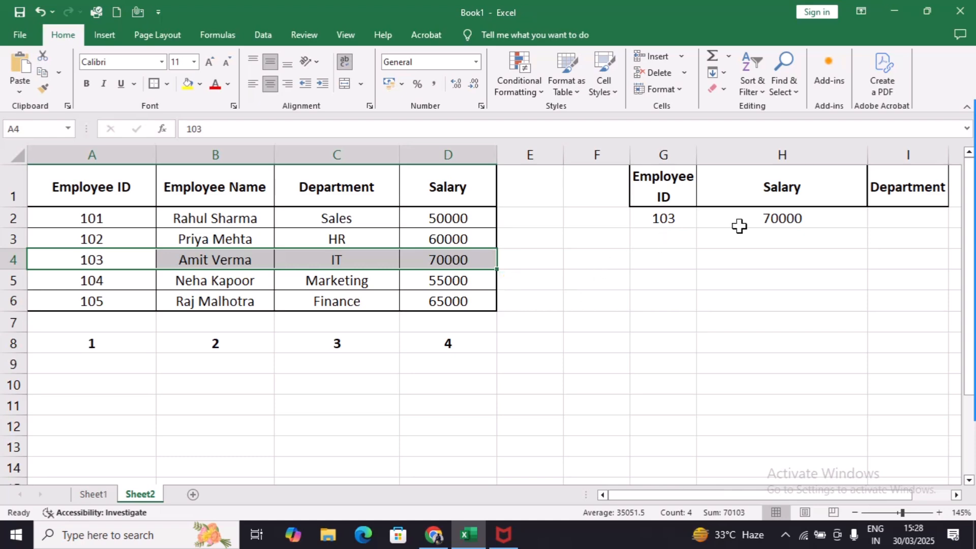
Step: Enter =VLOOKUP(G2,A1:D6,3,FALSE) in I2 to return the department for the Employee ID in G2
click(888, 229)
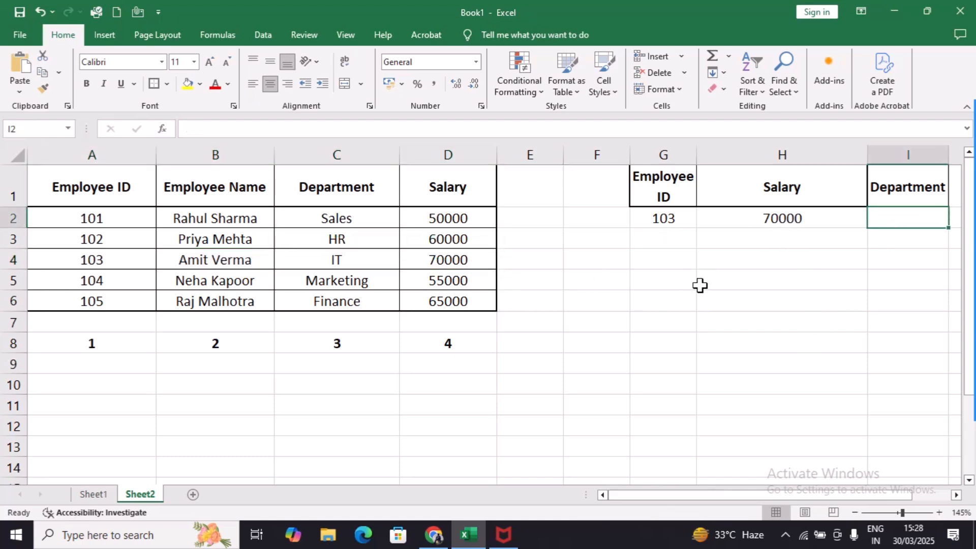
click(329, 352)
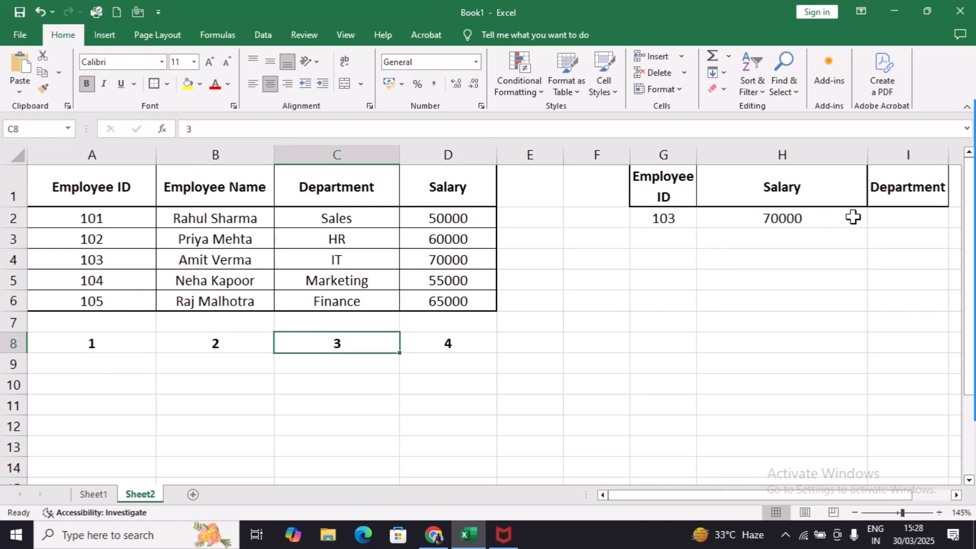
click(898, 216)
text(=vl)
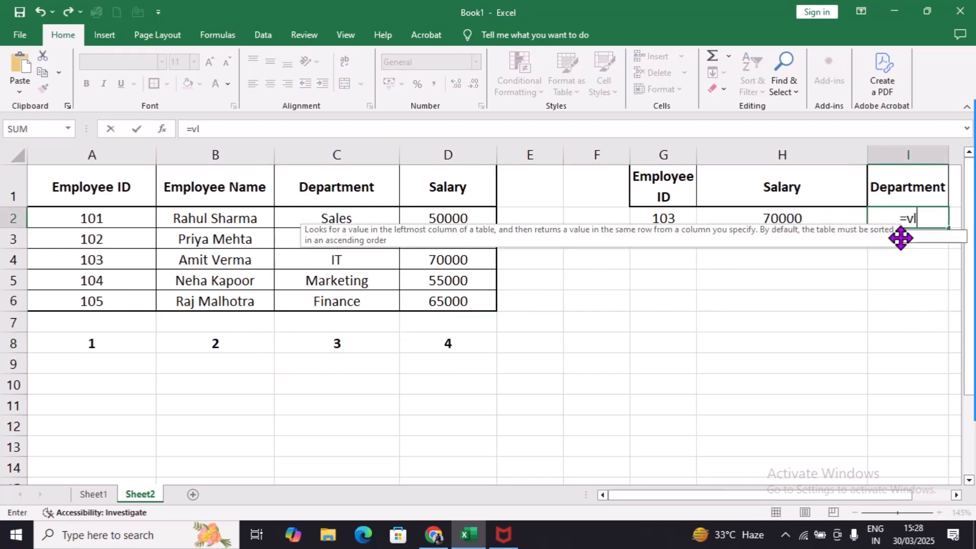
key(Tab)
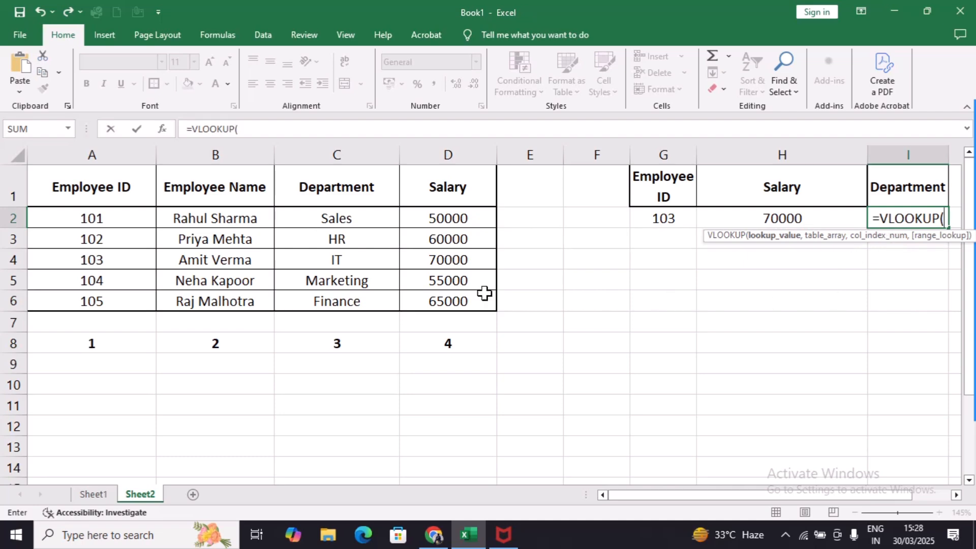
click(663, 216)
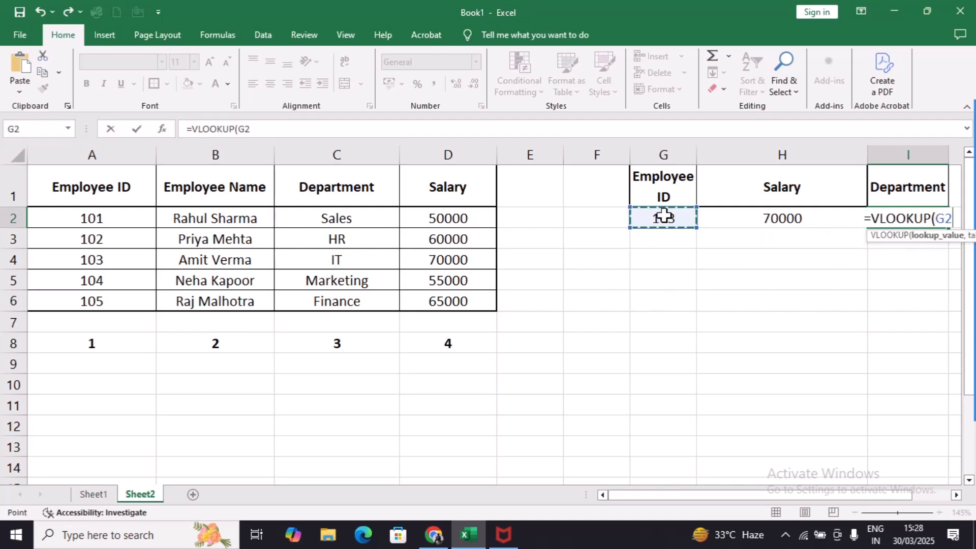
text(,)
drag(77, 188, 488, 300)
text(,)
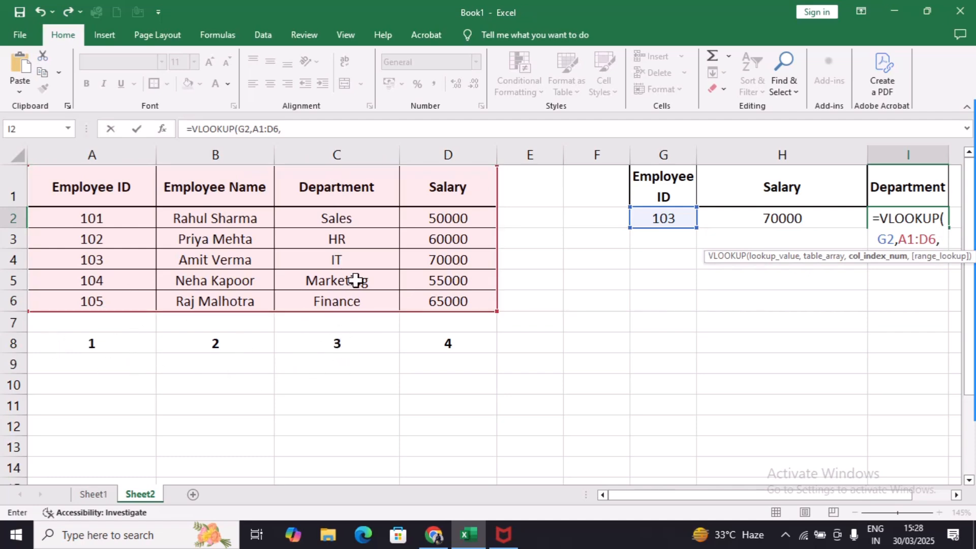
text(3,)
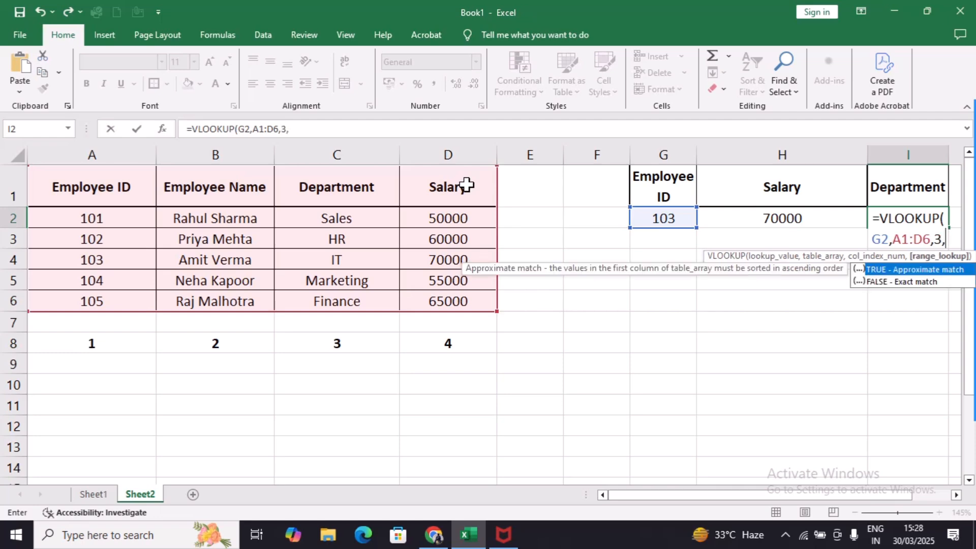
text(false)
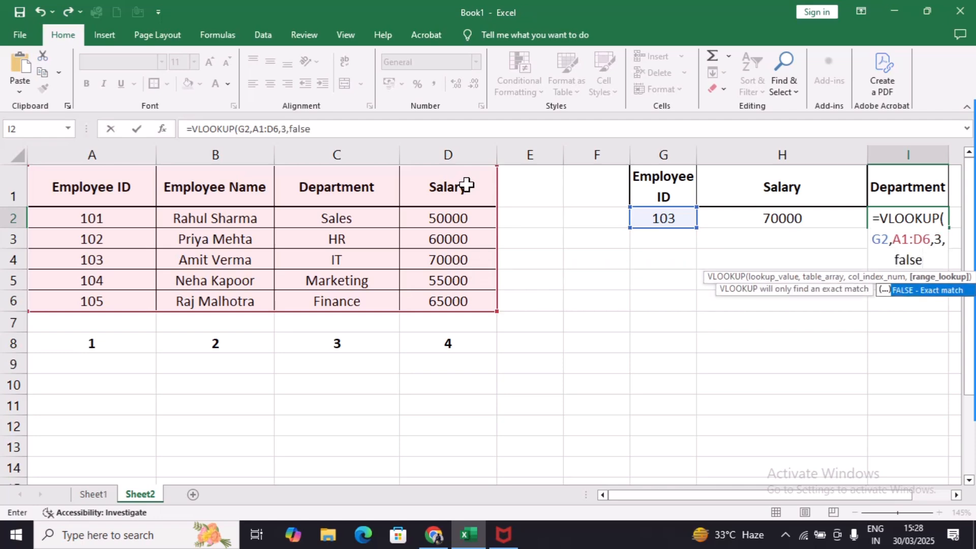
text())
key(Return)
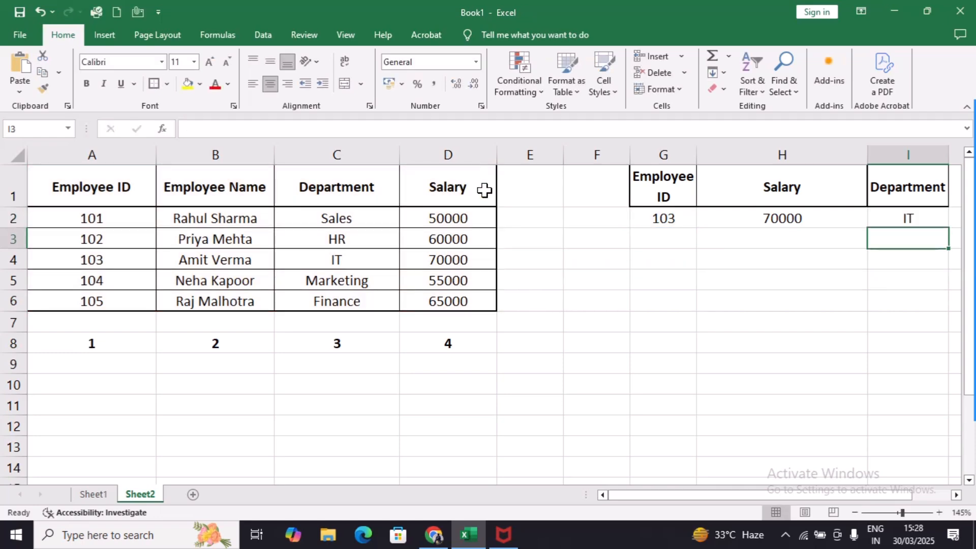
Step: Change the lookup Employee ID in G2 to the ID listed in A6, and compare both lookup results with row 6
click(879, 223)
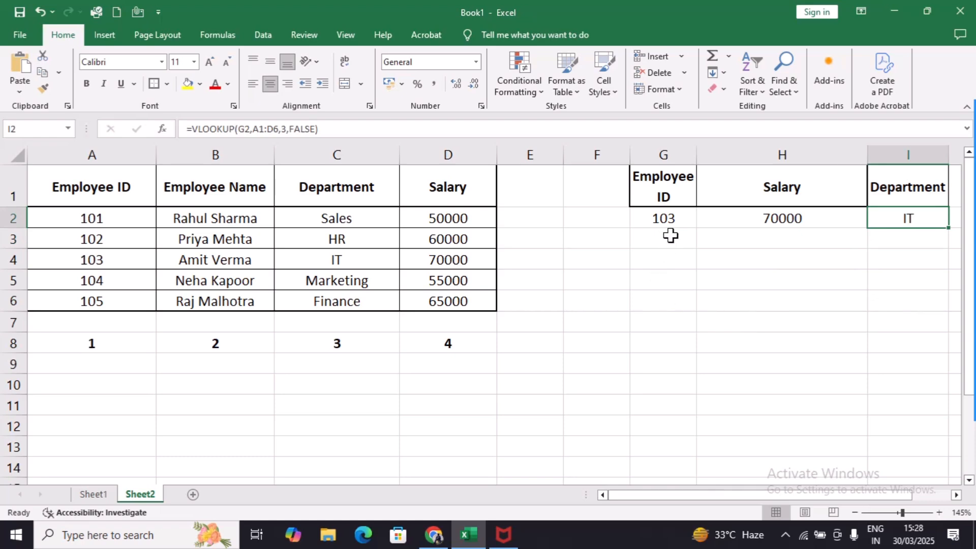
drag(94, 264, 445, 257)
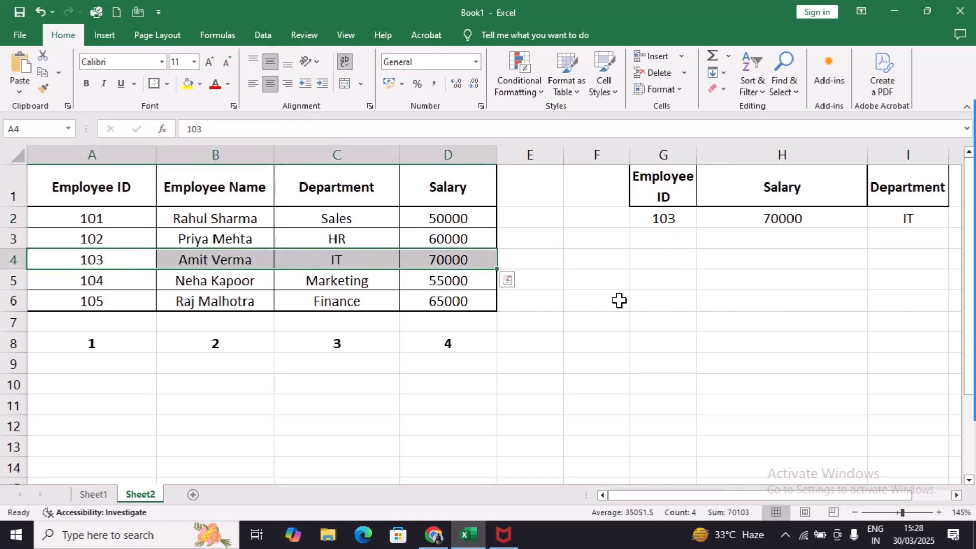
click(661, 217)
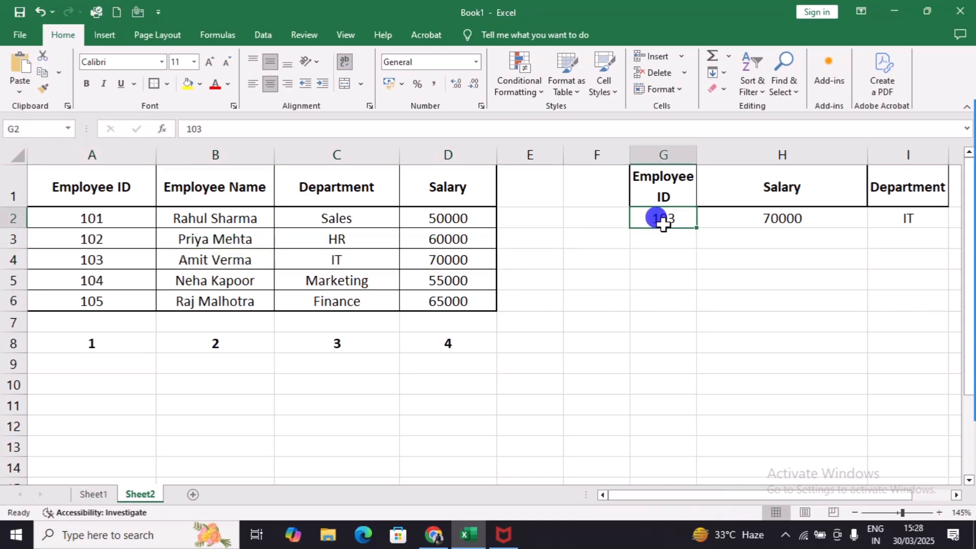
text(105)
key(Return)
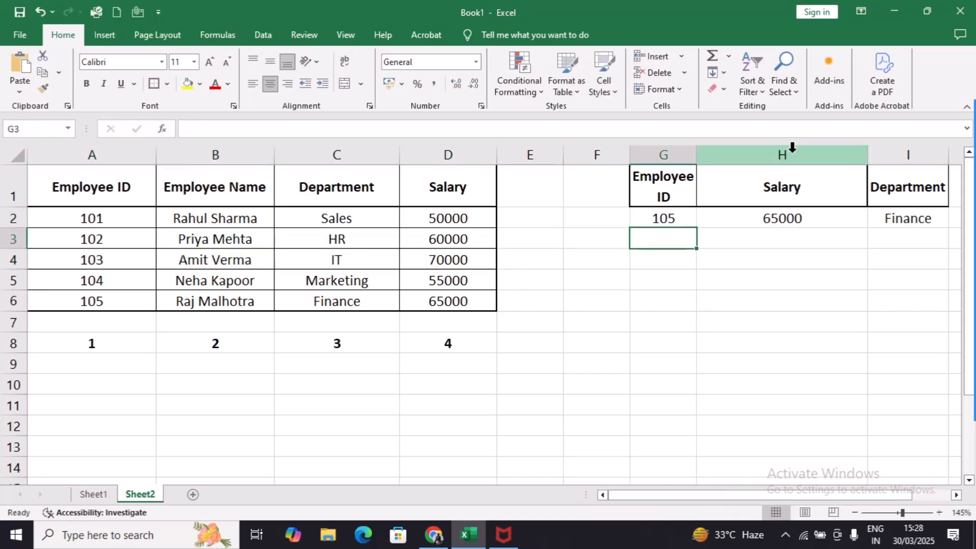
drag(109, 300, 474, 305)
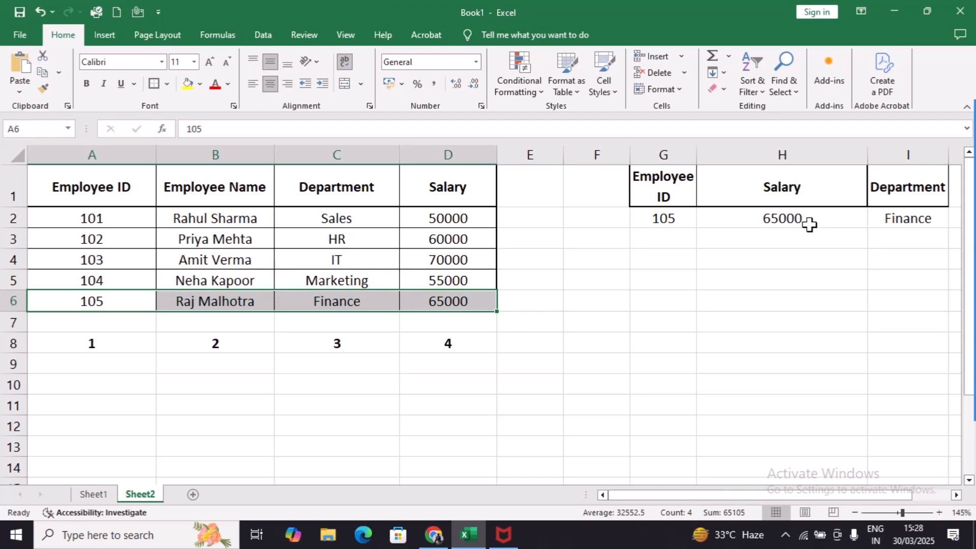
click(908, 218)
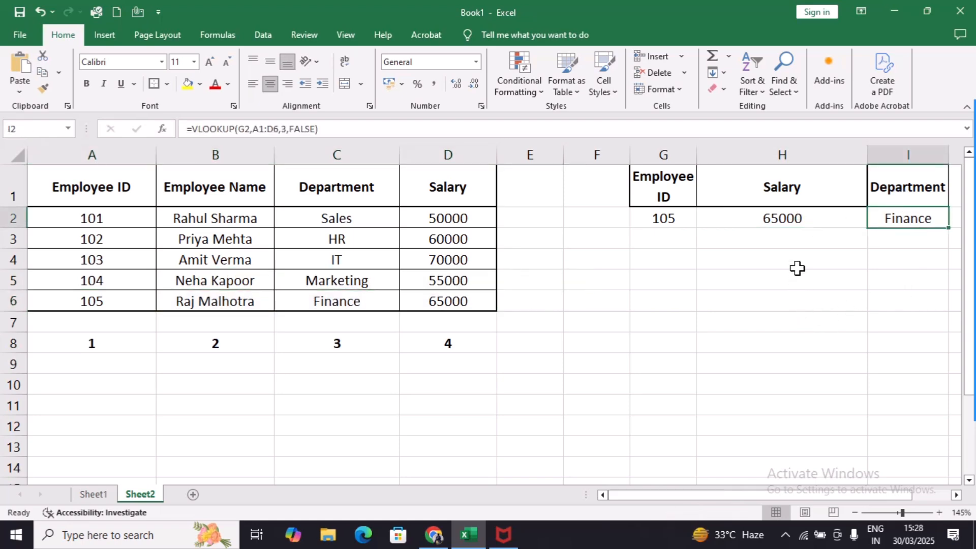